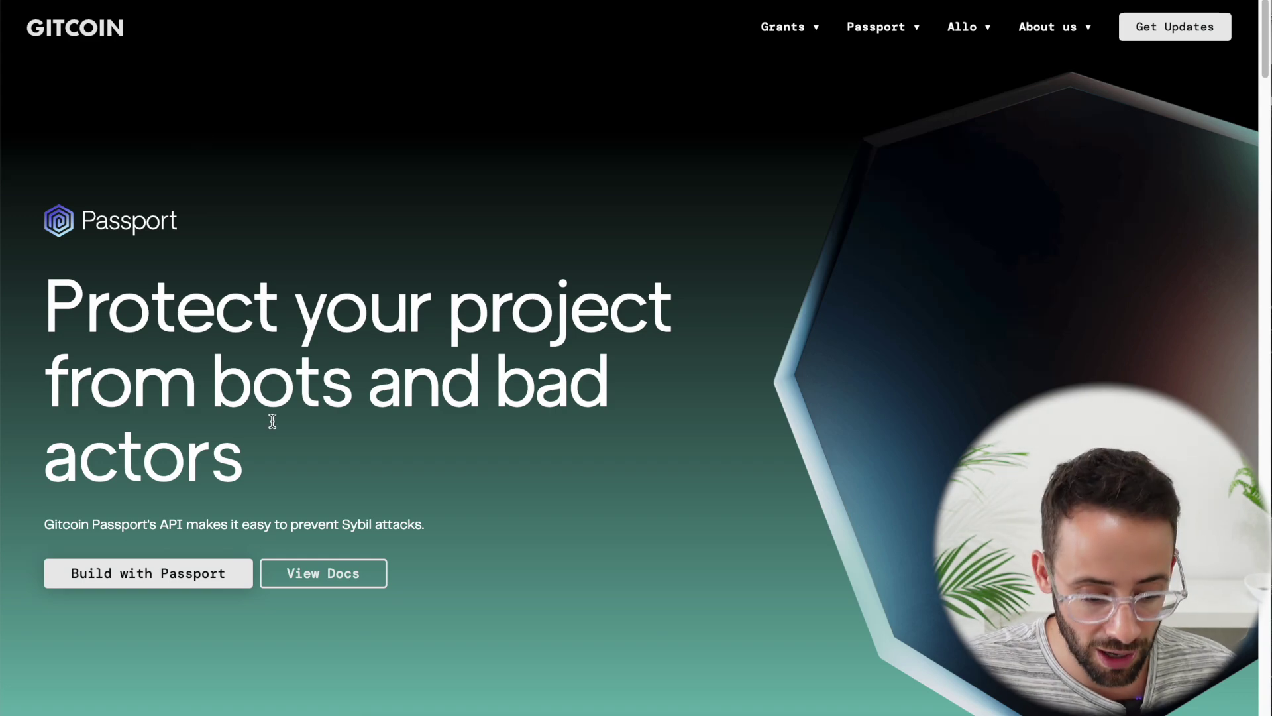
- Launch the Passport app from the Passport dropdown in the Gitcoin website's navigation bar
mouse_move(855, 38)
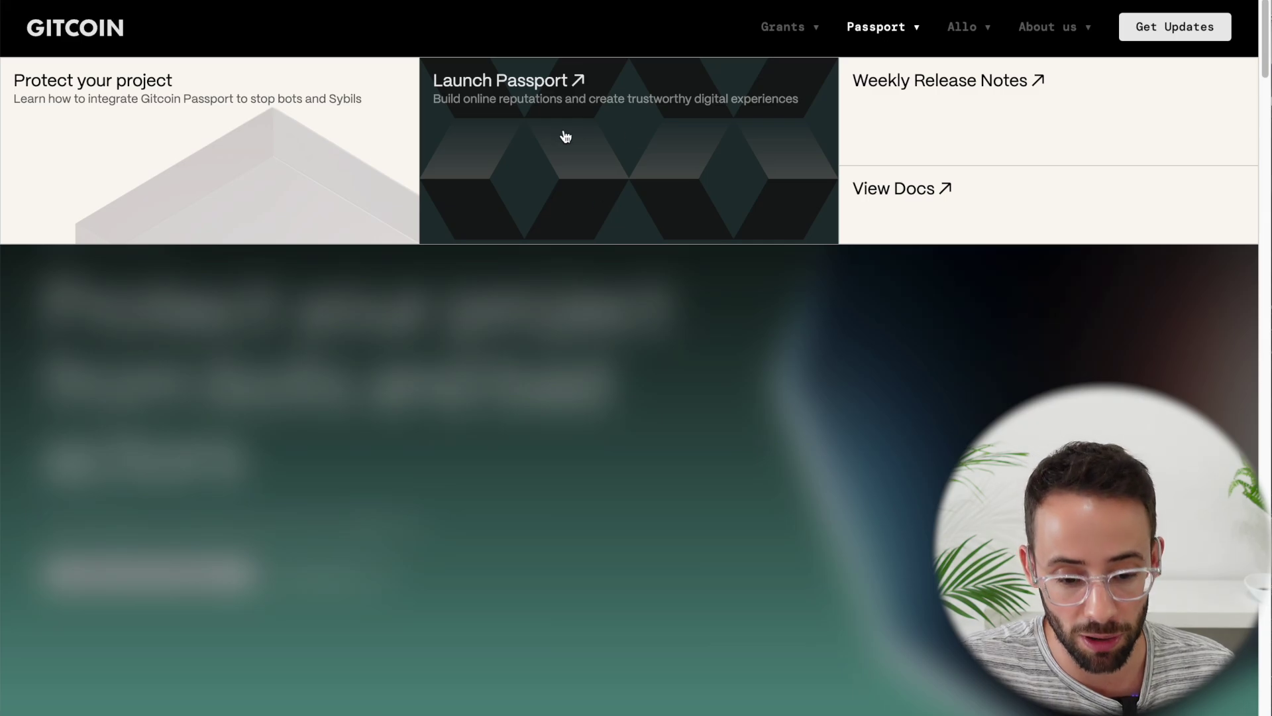
left_click(565, 137)
- Sign in with Ethereum via MetaMask, complete onboarding, and confirm the six stamps found
left_click(638, 401)
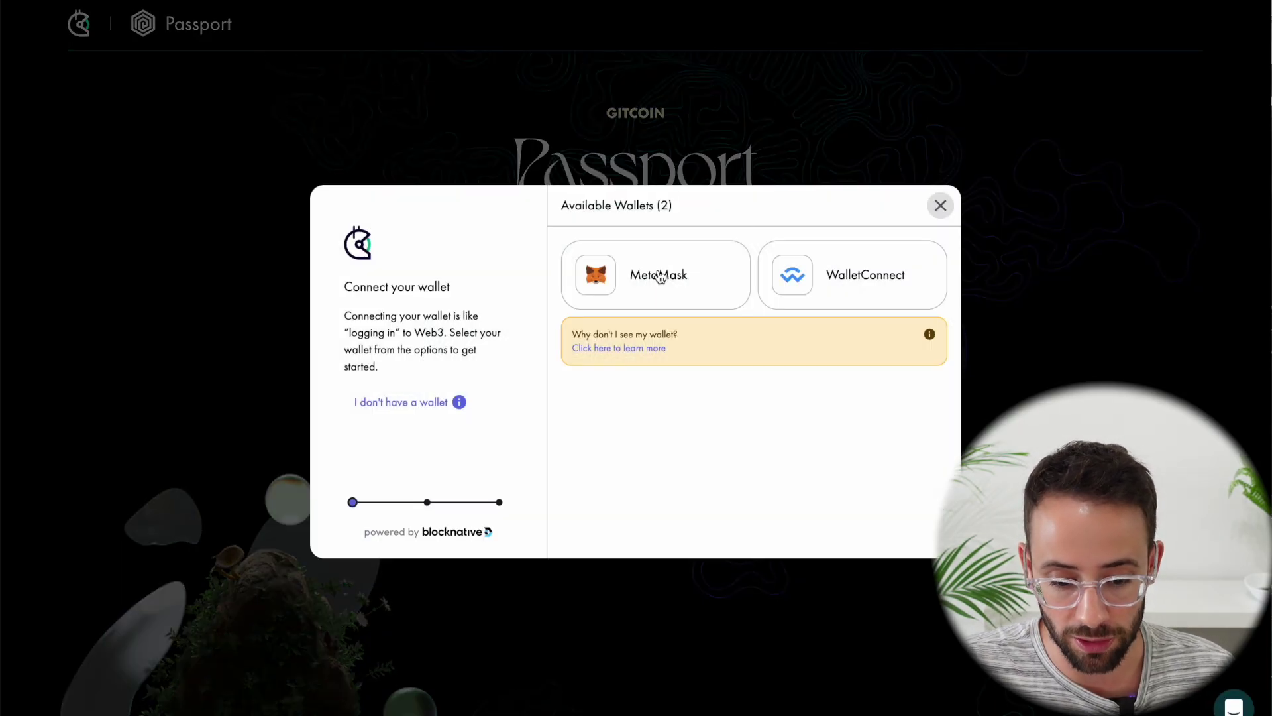
left_click(660, 277)
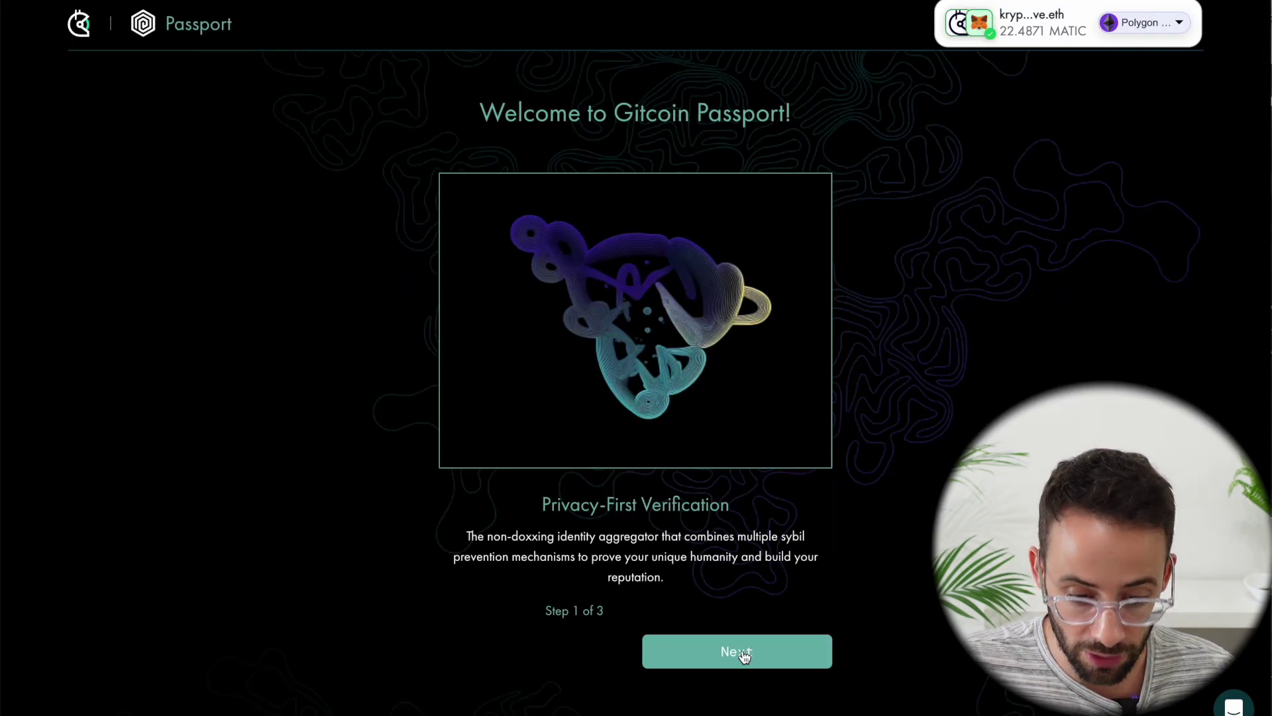
left_click(742, 654)
left_click(729, 659)
left_click(729, 656)
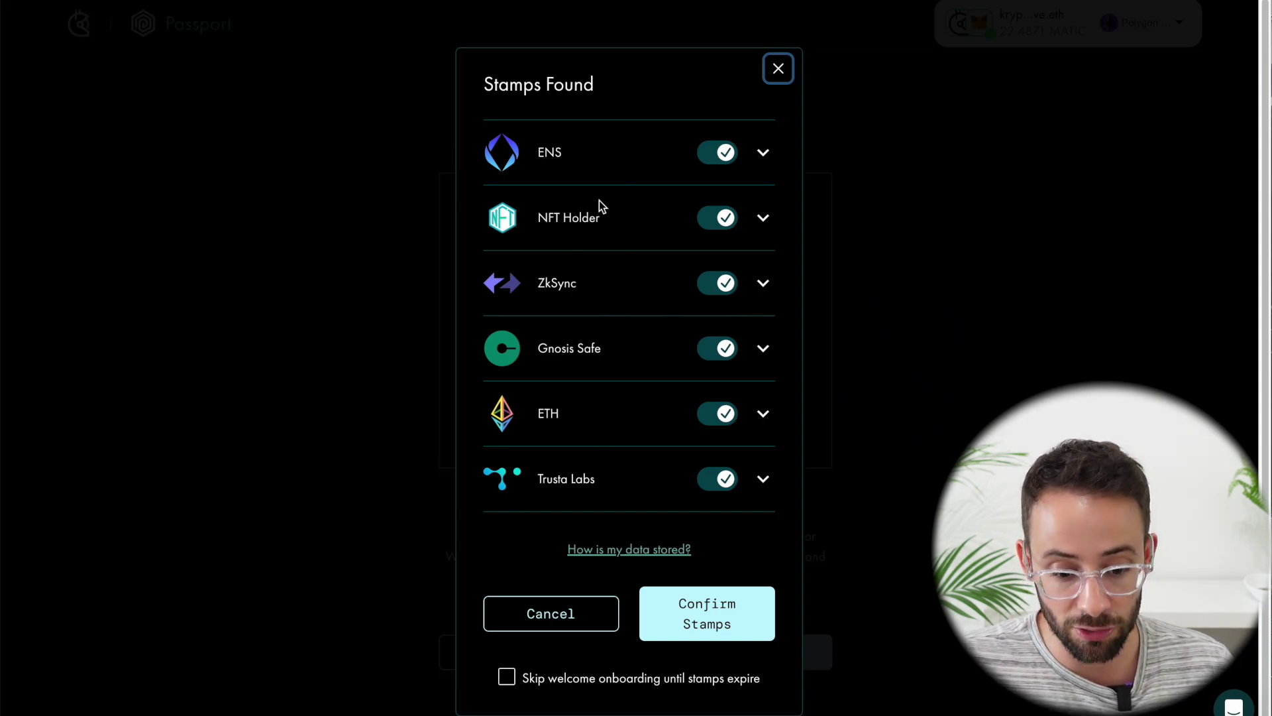
left_click(721, 619)
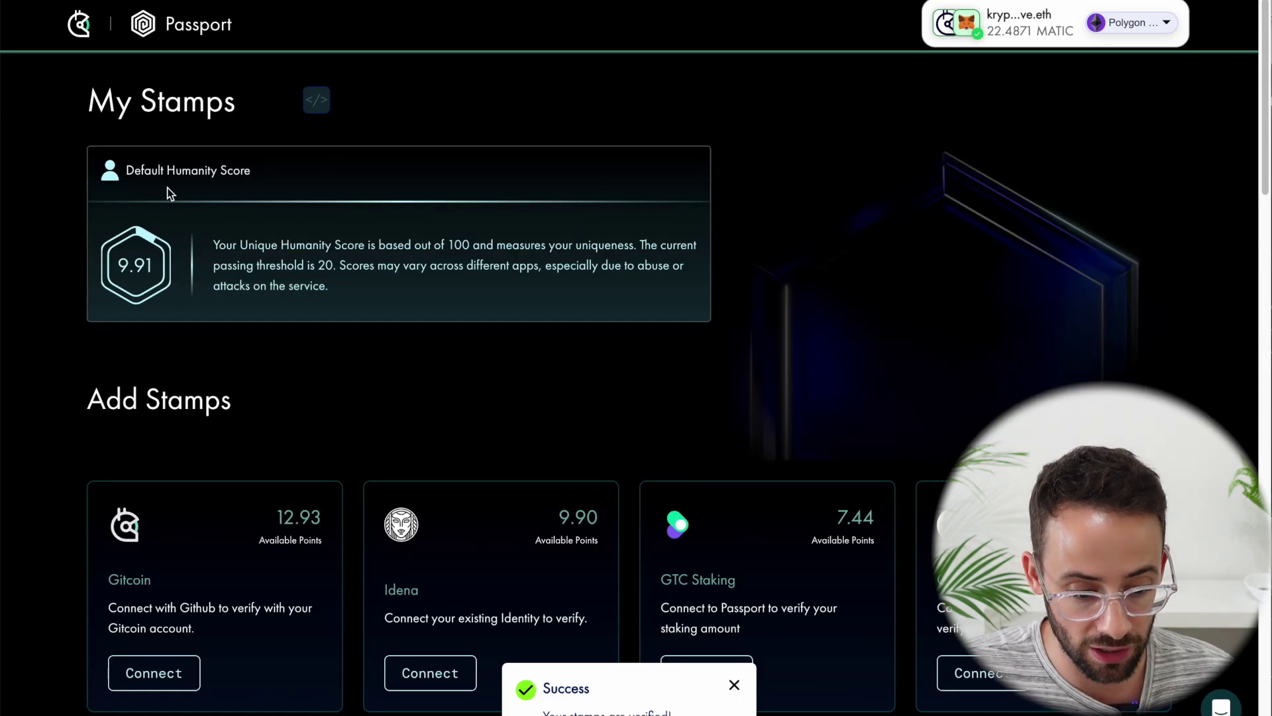
- Highlight the Default Humanity Score heading and the 'passing threshold is 20' text
left_click_drag(267, 174, 117, 171)
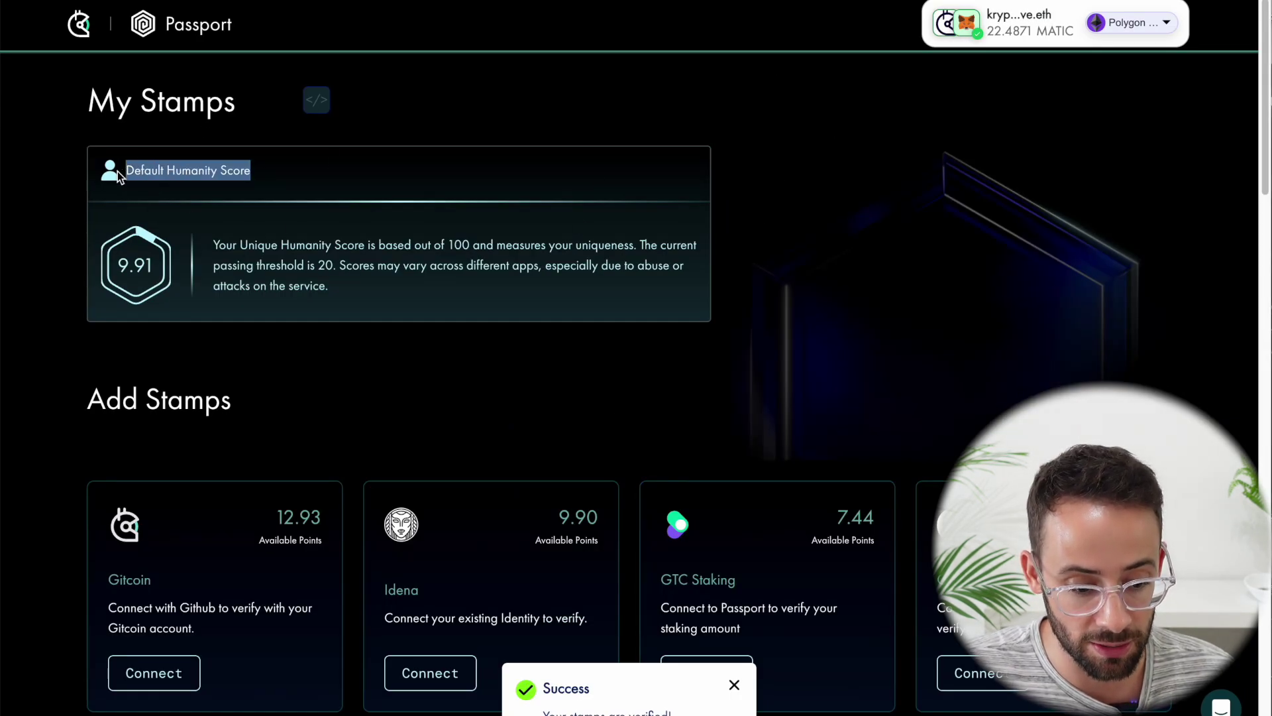
left_click(250, 206)
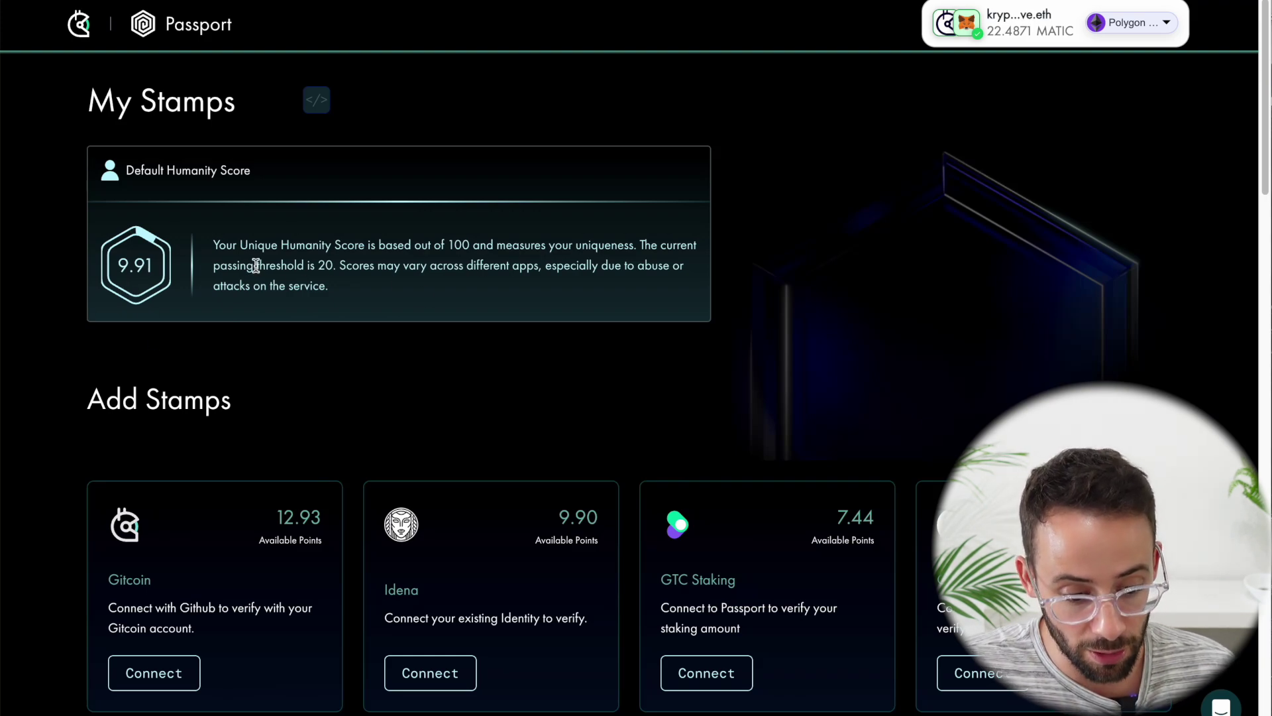
left_click_drag(214, 264, 341, 264)
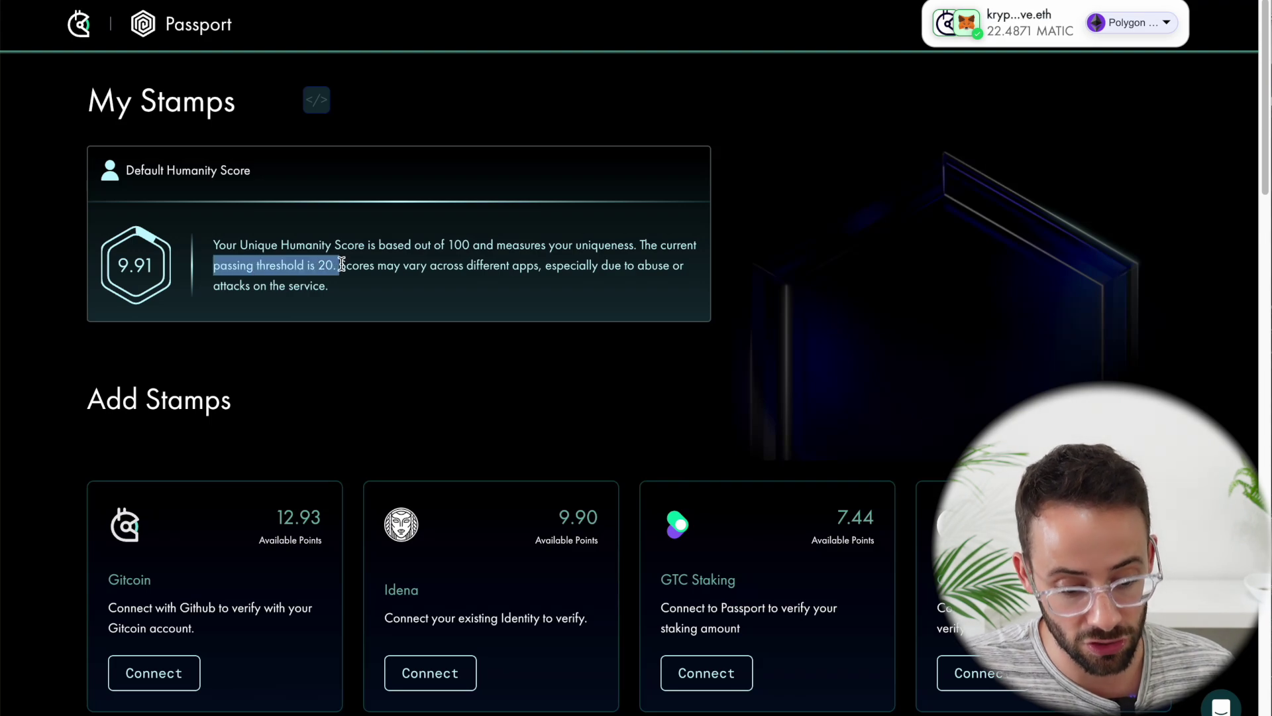
left_click(352, 293)
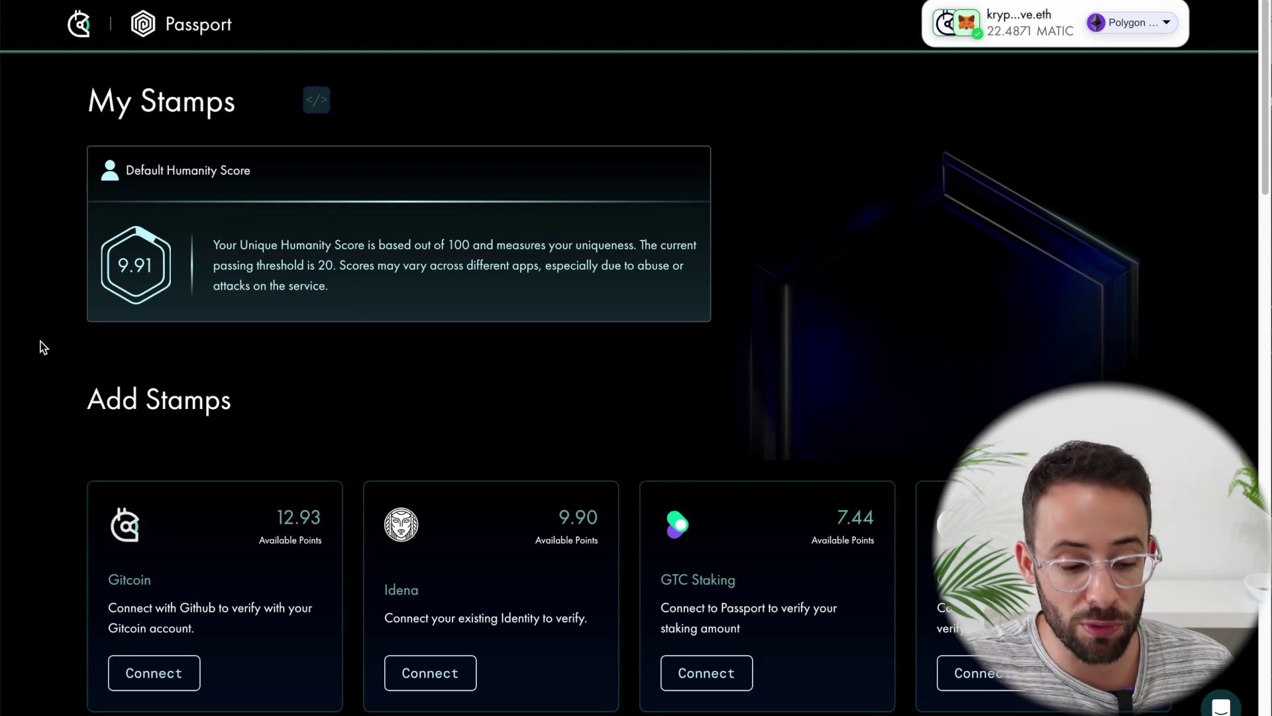
- Scroll the Add Stamps grid down to the Twitter, CyberConnect and Google stamp cards
scroll(227, 417, "down", 4)
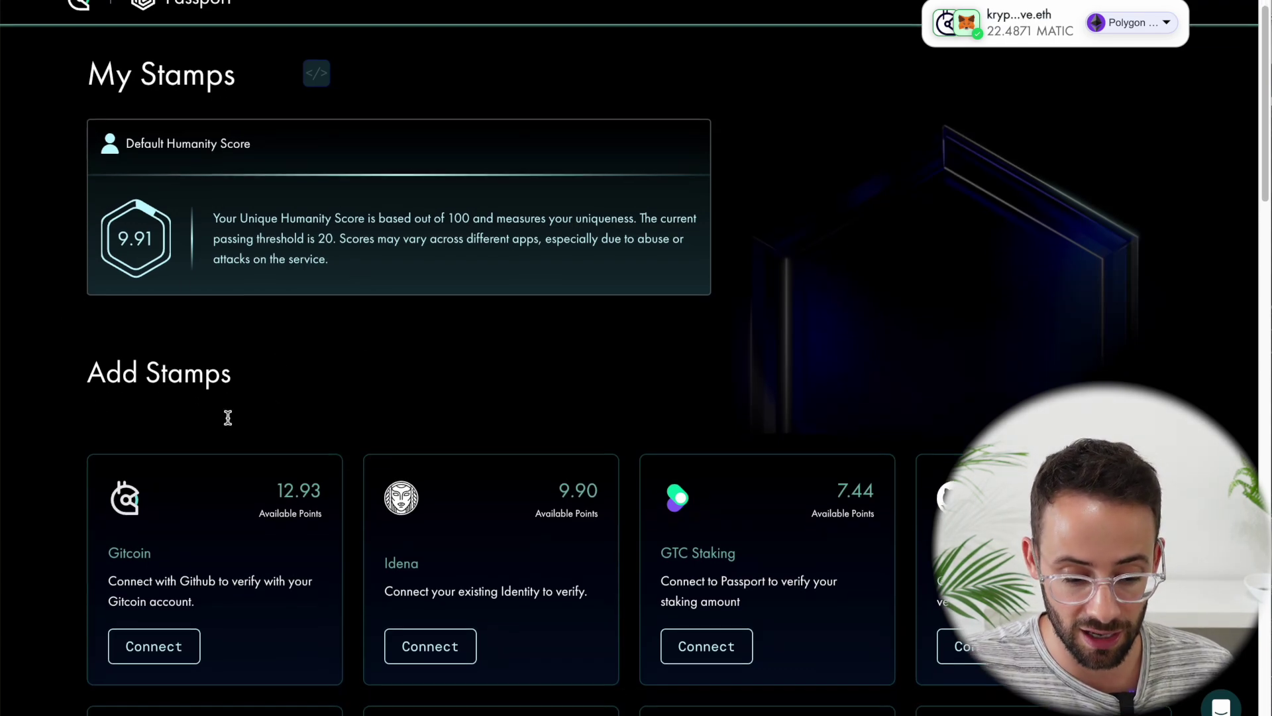
scroll(22, 377, "down", 2)
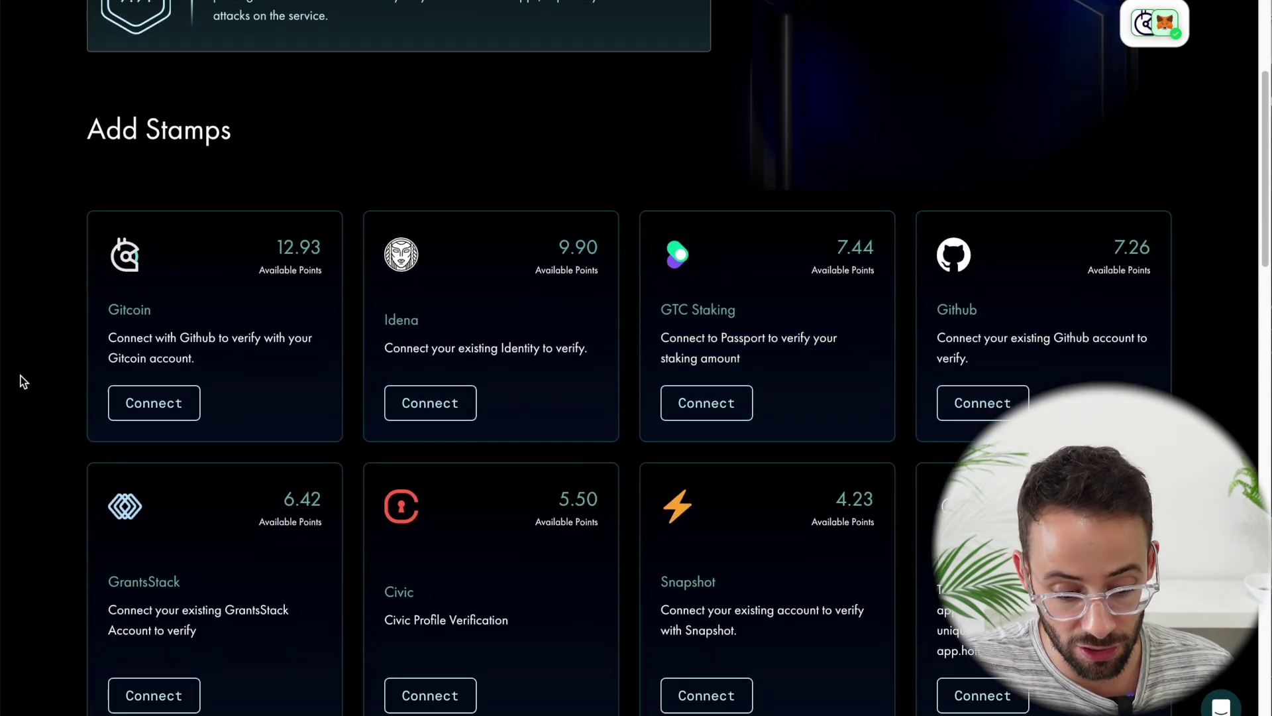
scroll(71, 459, "down", 1)
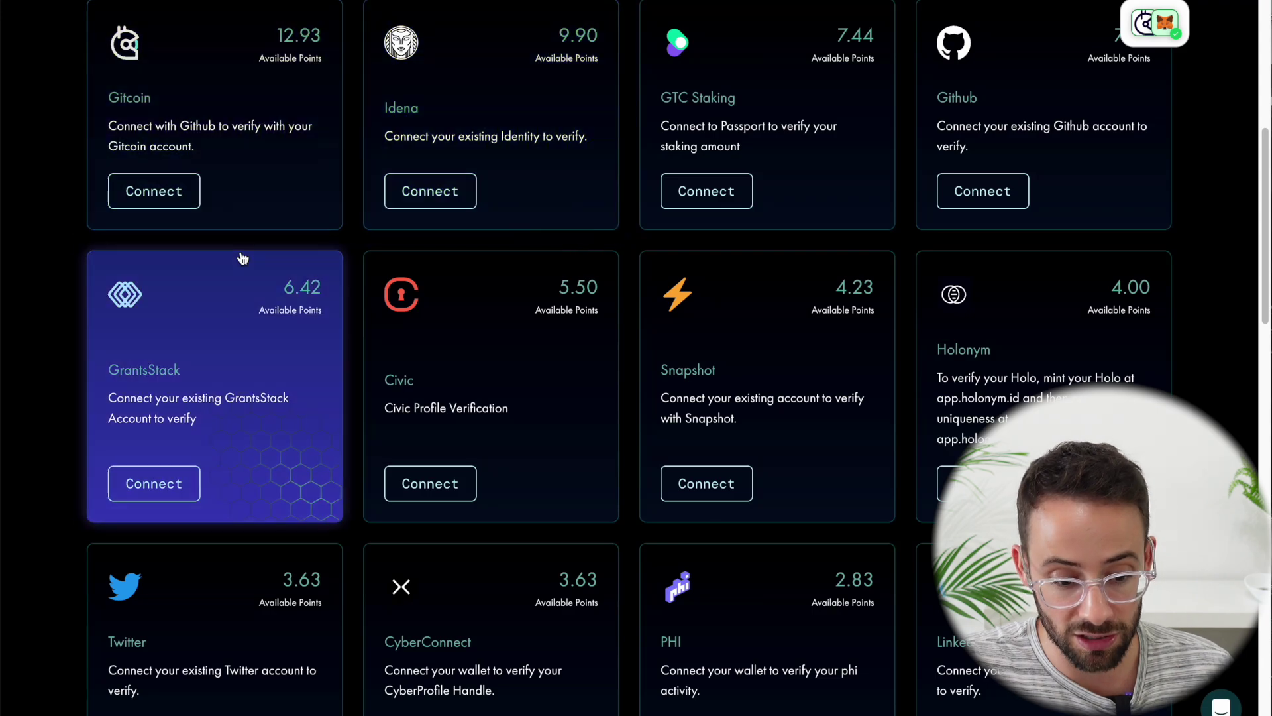
scroll(239, 256, "up", 2)
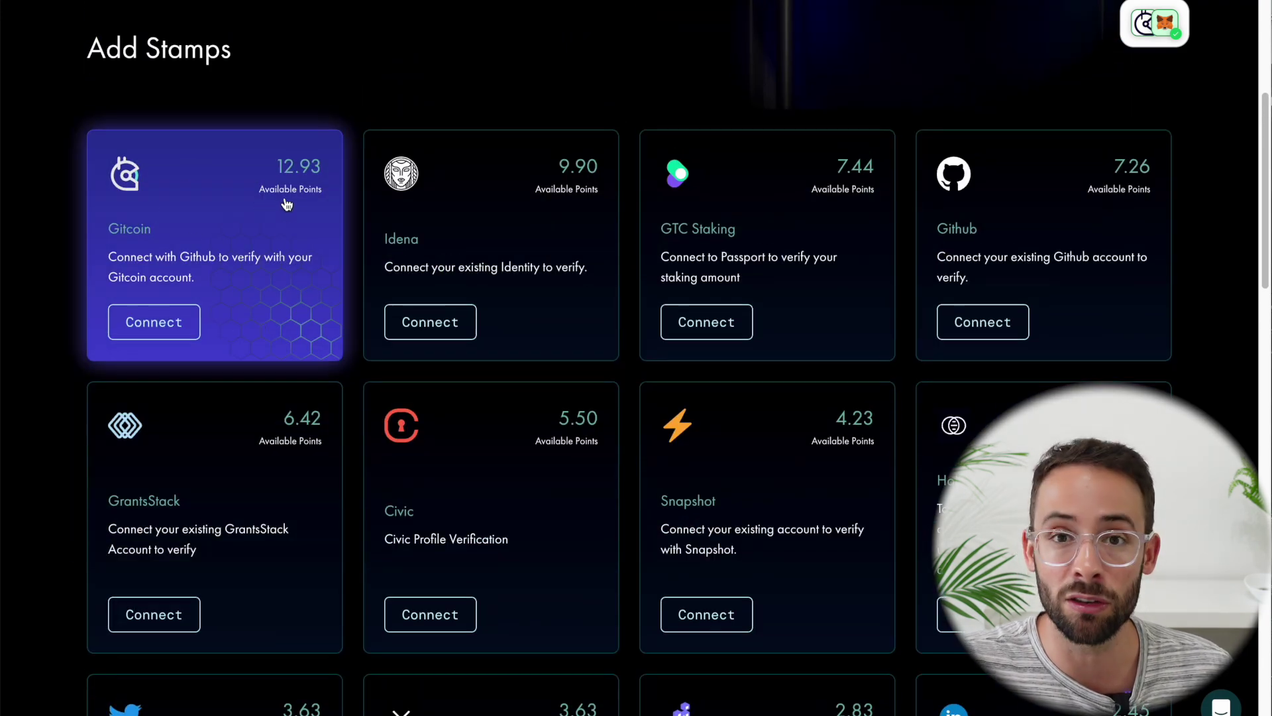
scroll(263, 295, "down", 2)
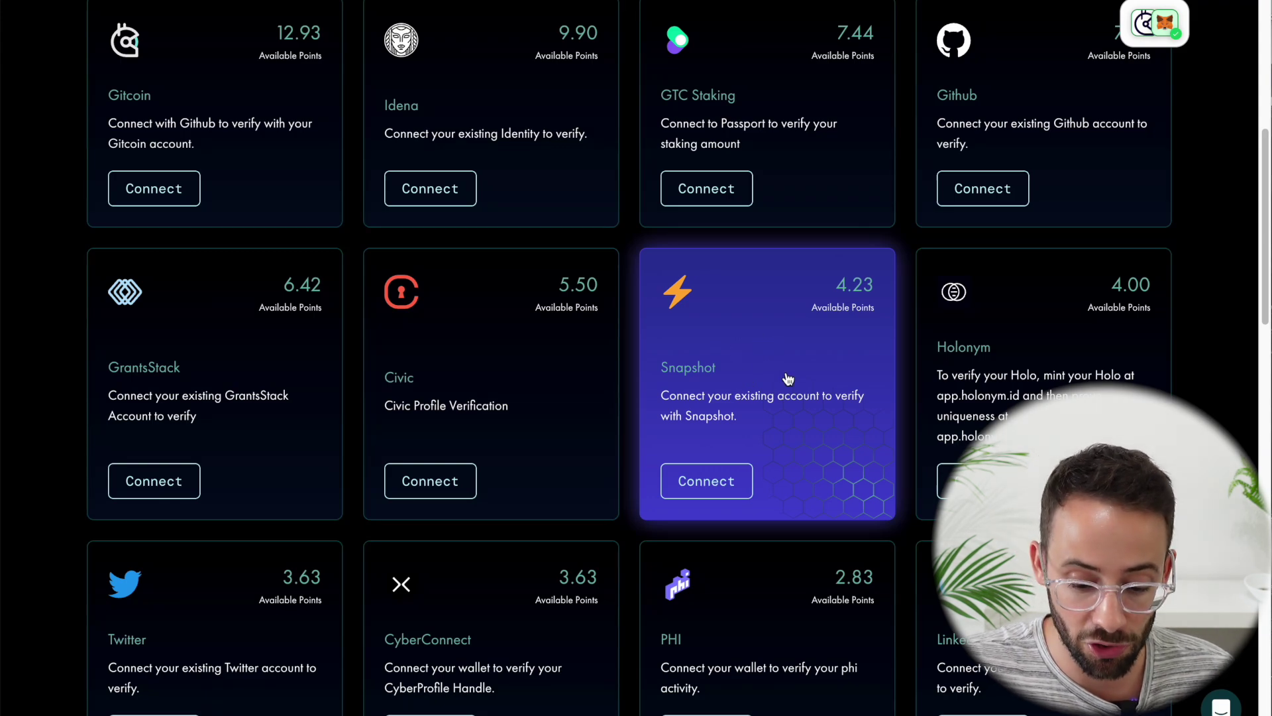
scroll(755, 371, "down", 2)
scroll(755, 375, "down", 3)
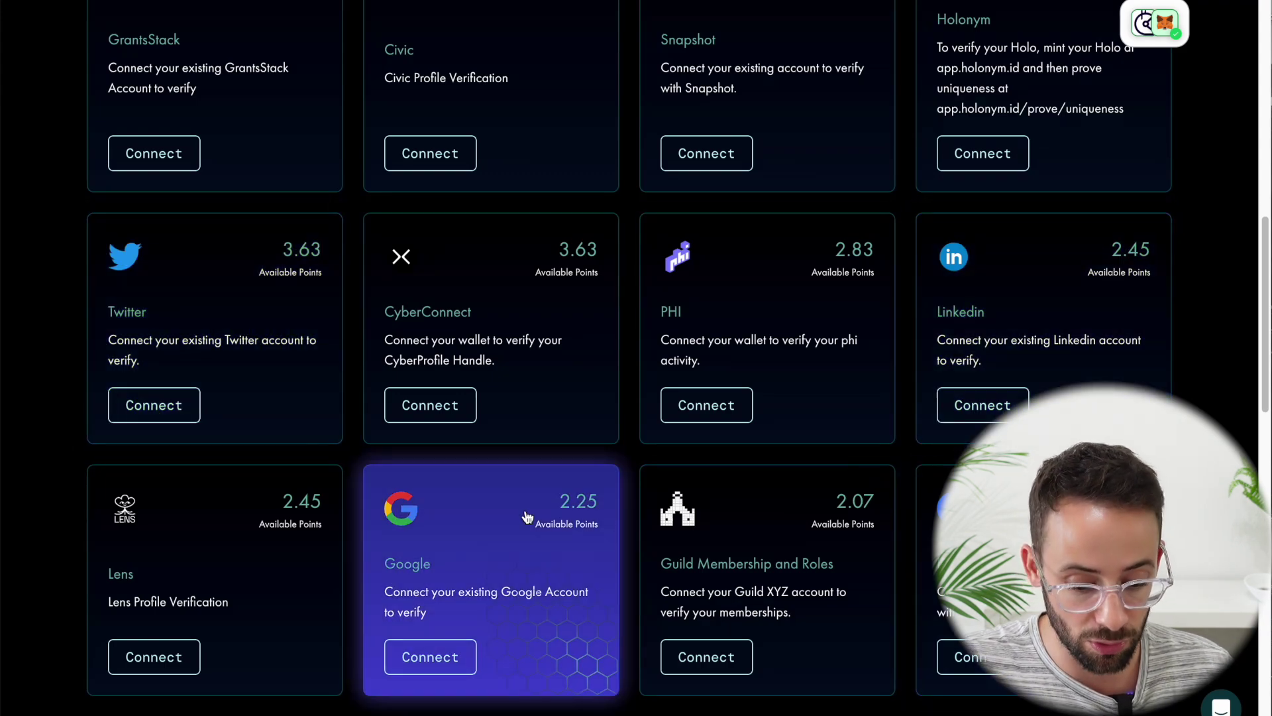
scroll(336, 426, "down", 1)
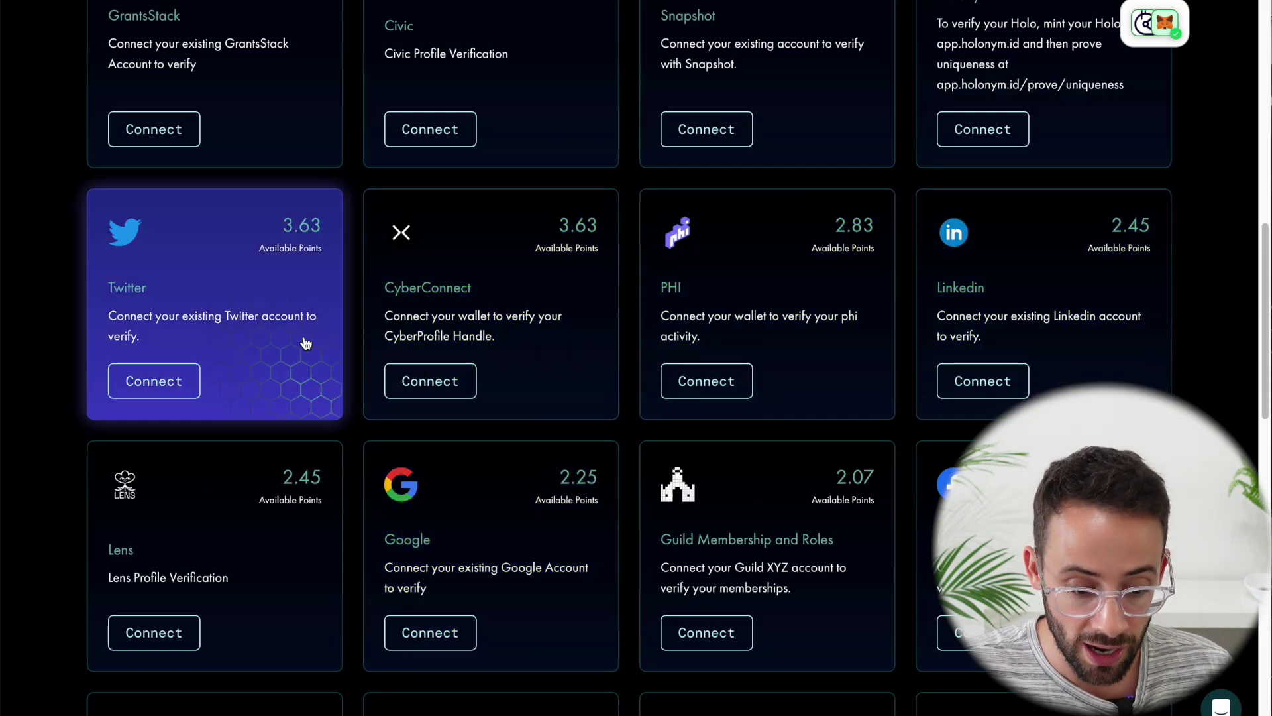
scroll(307, 361, "up", 10)
scroll(365, 243, "up", 2)
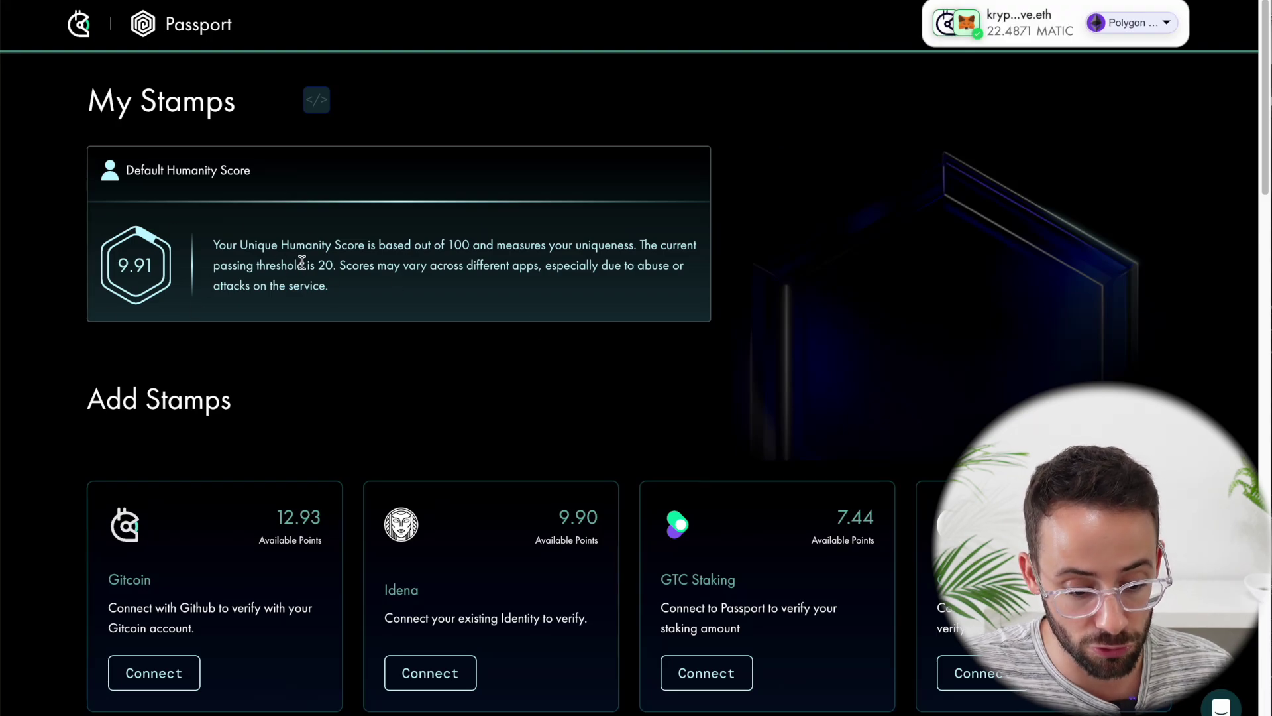
scroll(373, 422, "down", 10)
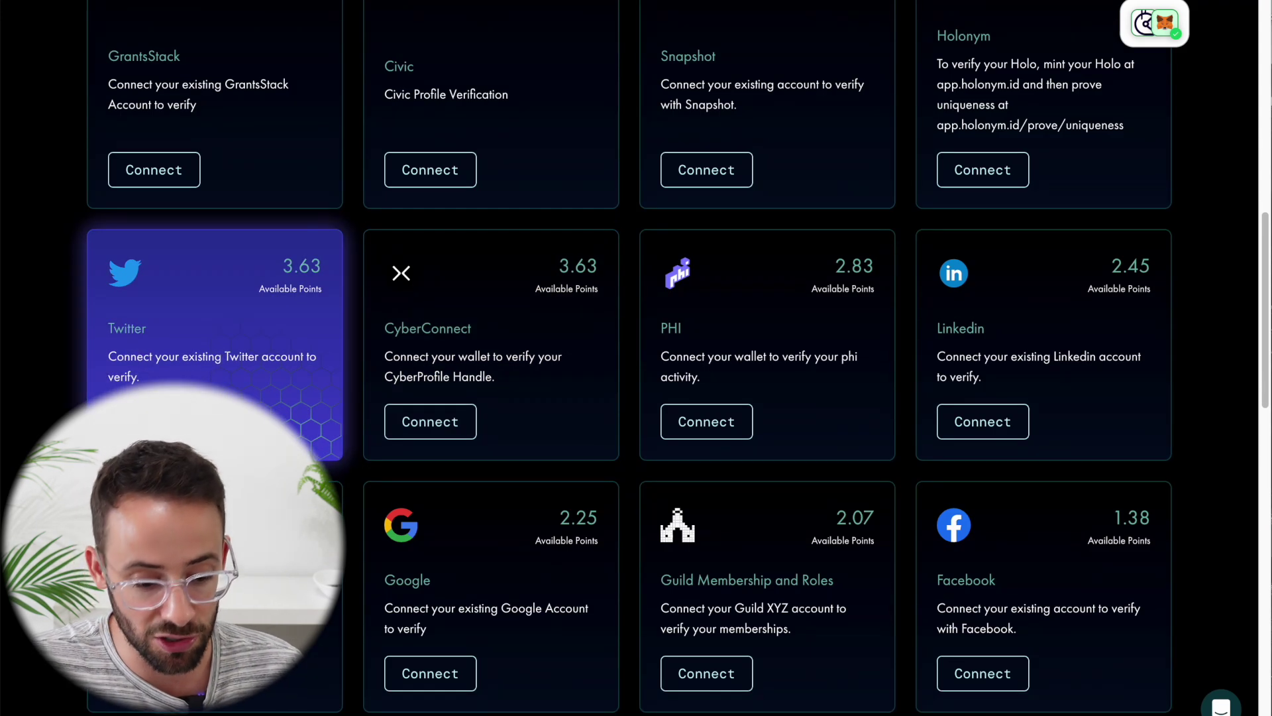
- Inspect the Twitter stamp's requirements, noting 1.21 points per requirement, then close it
left_click(153, 421)
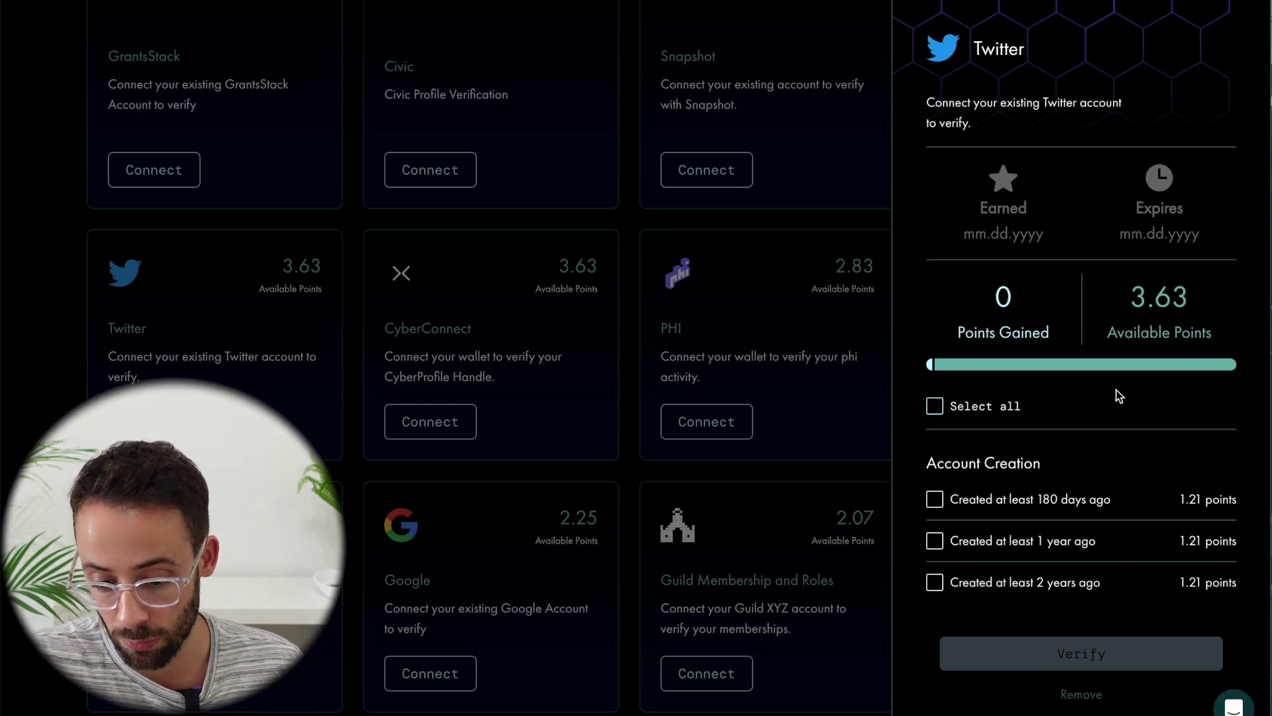
scroll(960, 411, "up", 1)
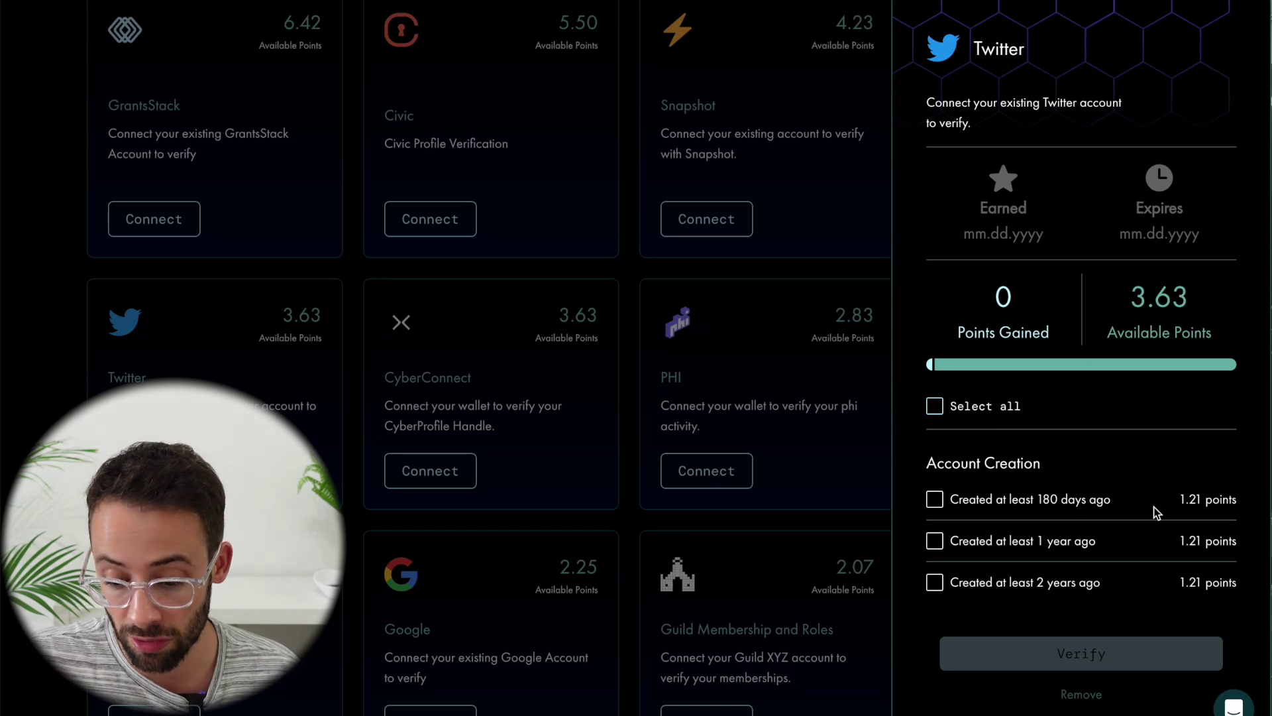
left_click_drag(1178, 502, 1224, 500)
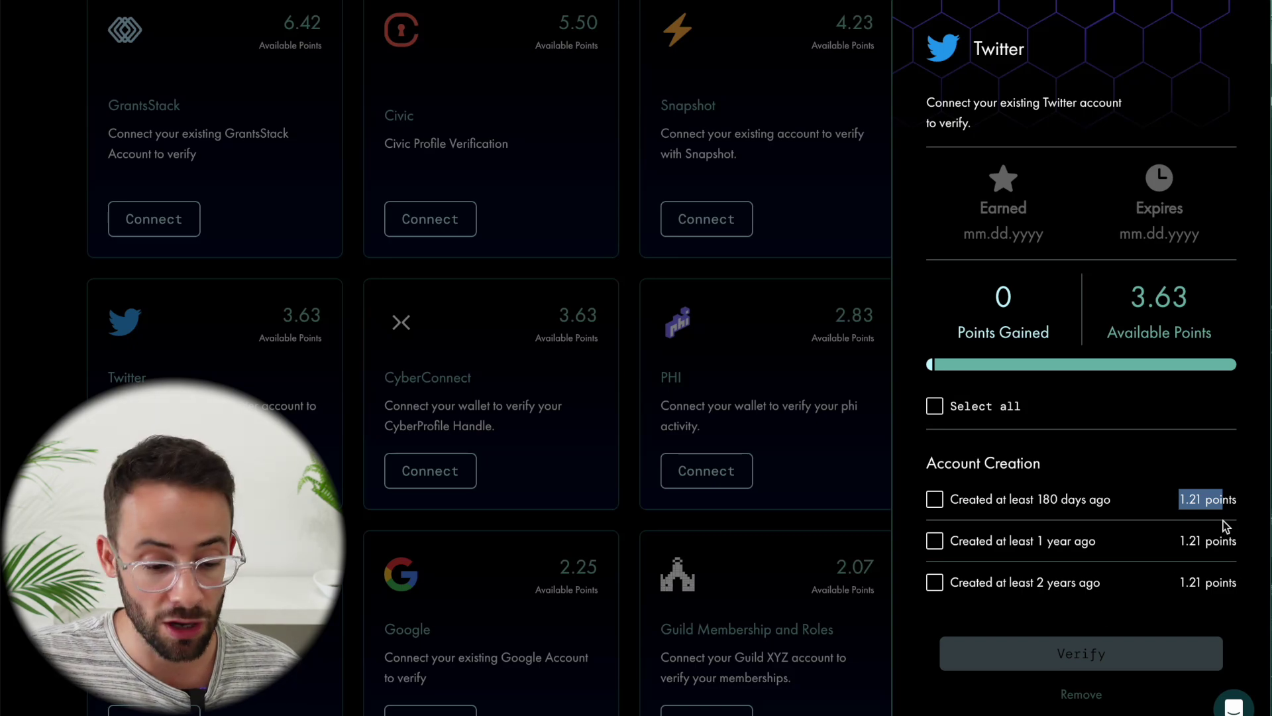
key("Escape")
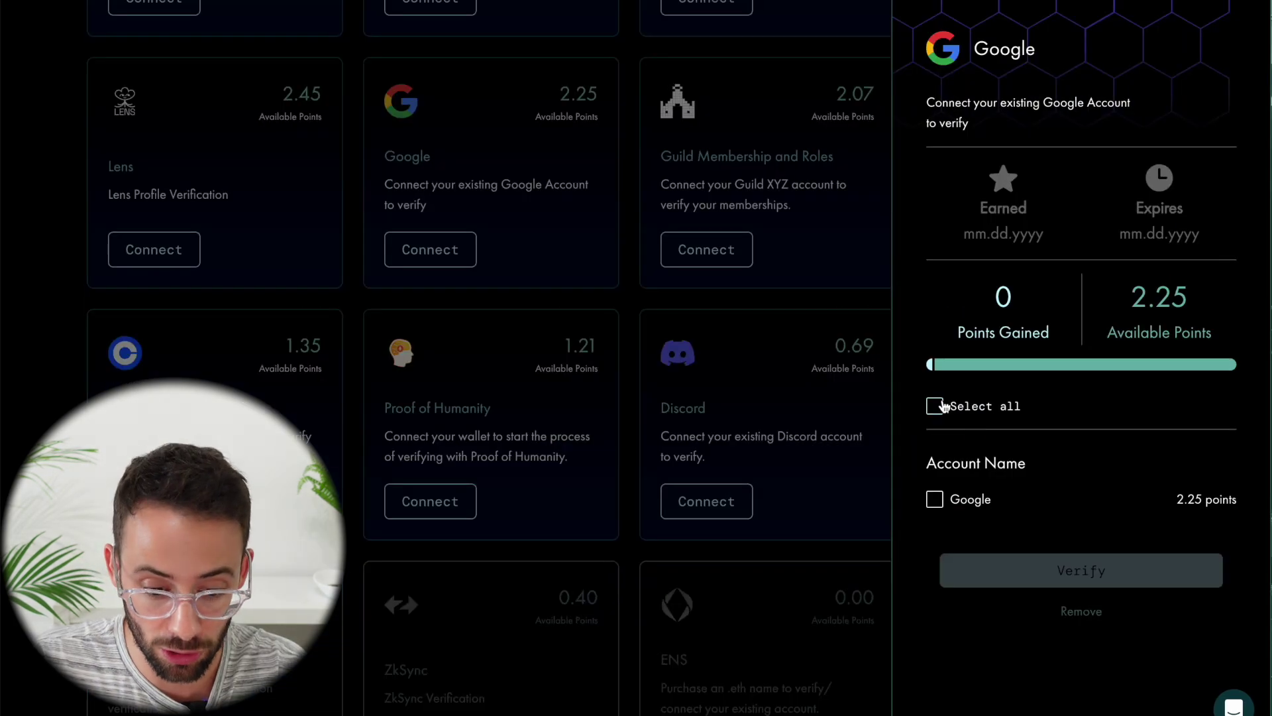
- Verify the Google stamp for 2.25 points, approving the MetaMask signature
left_click(935, 405)
left_click(1081, 570)
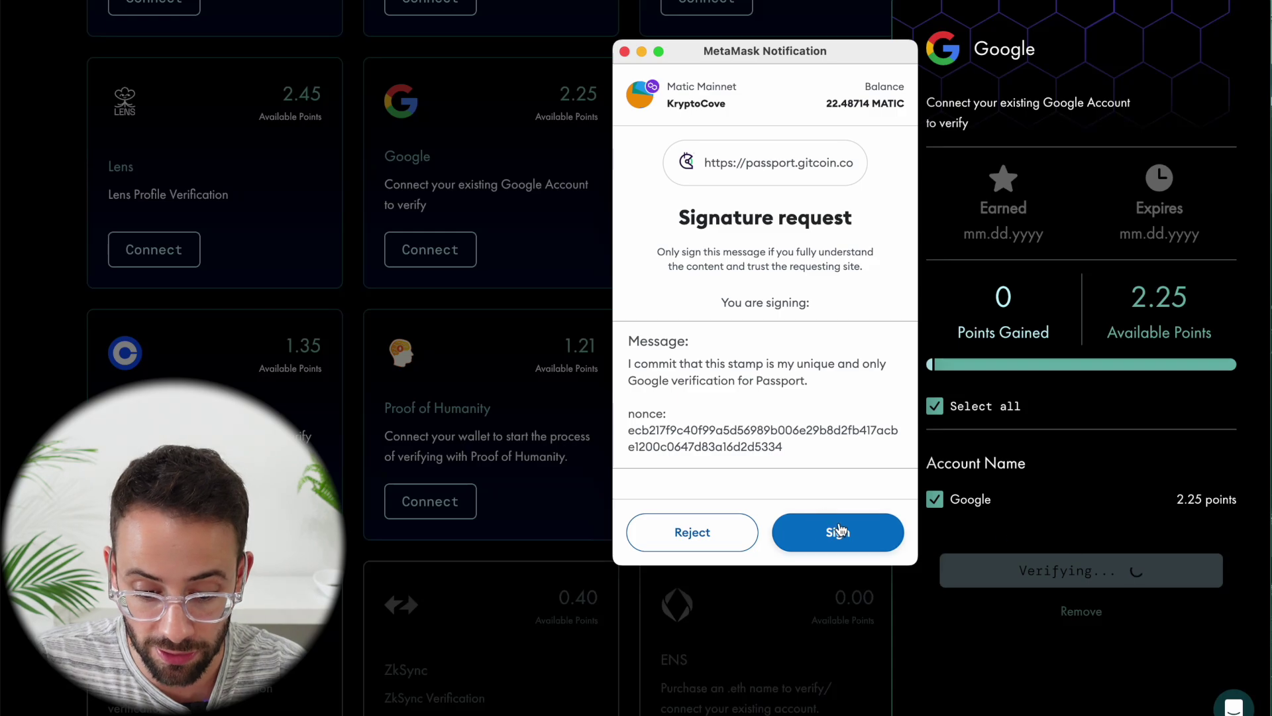
left_click(836, 533)
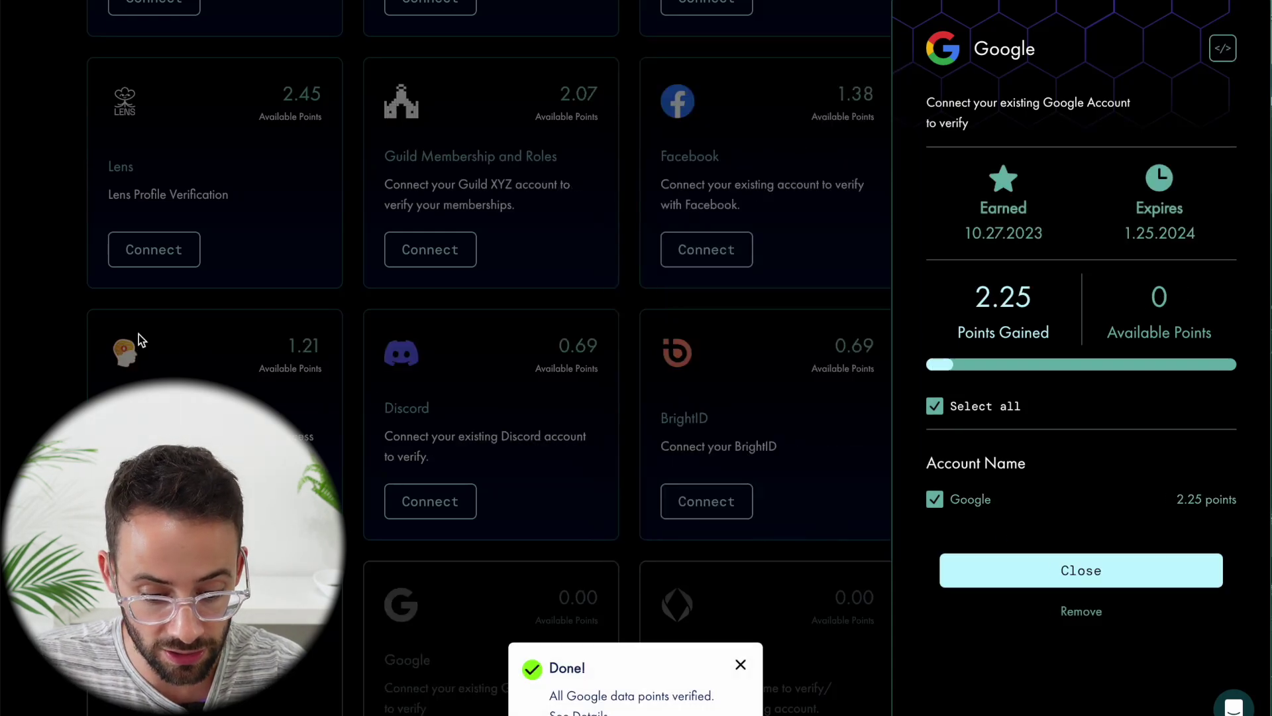
left_click(72, 293)
- Scroll back to My Stamps to check the humanity score of 12.16
scroll(83, 282, "up", 10)
scroll(138, 314, "up", 3)
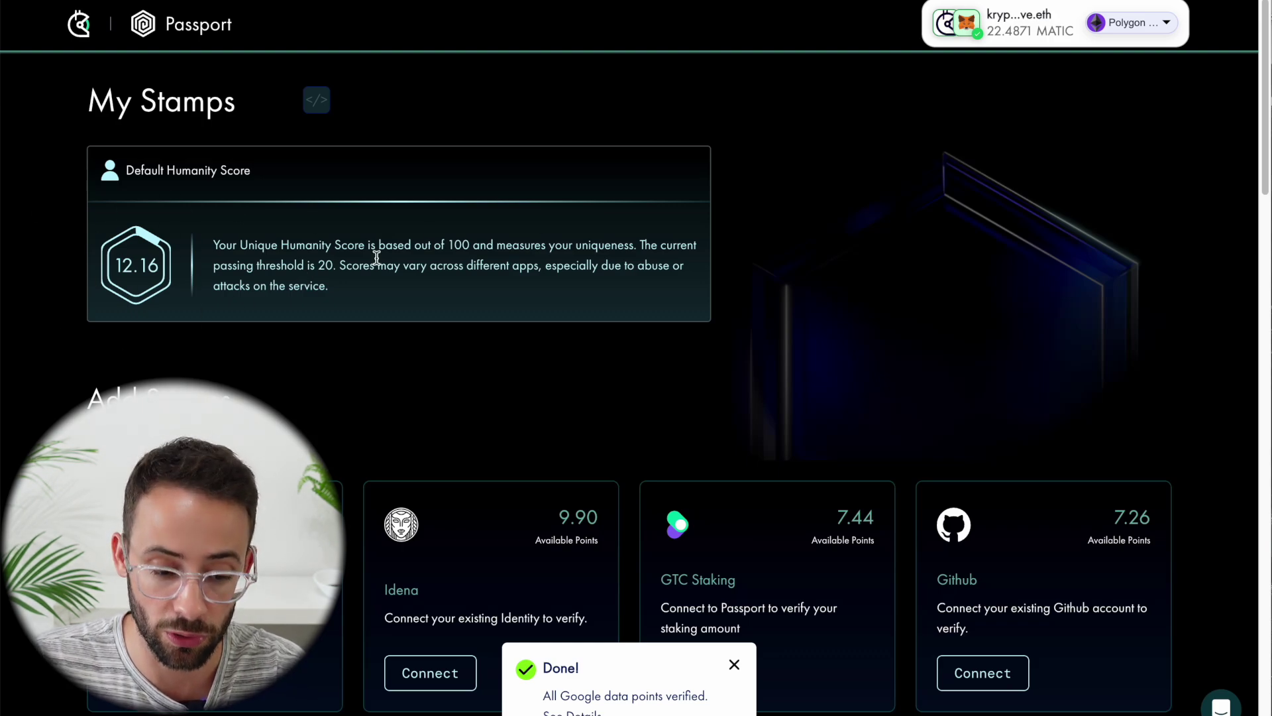
scroll(731, 300, "down", 5)
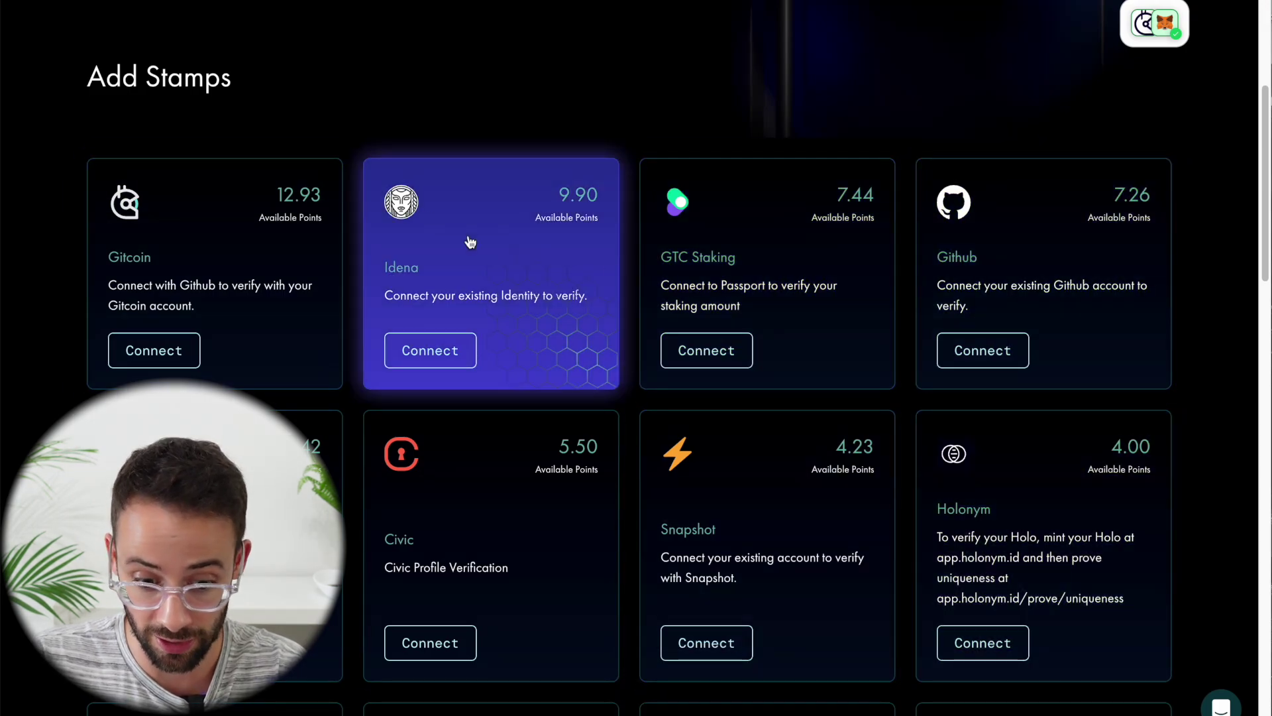
scroll(788, 505, "down", 5)
scroll(788, 505, "up", 4)
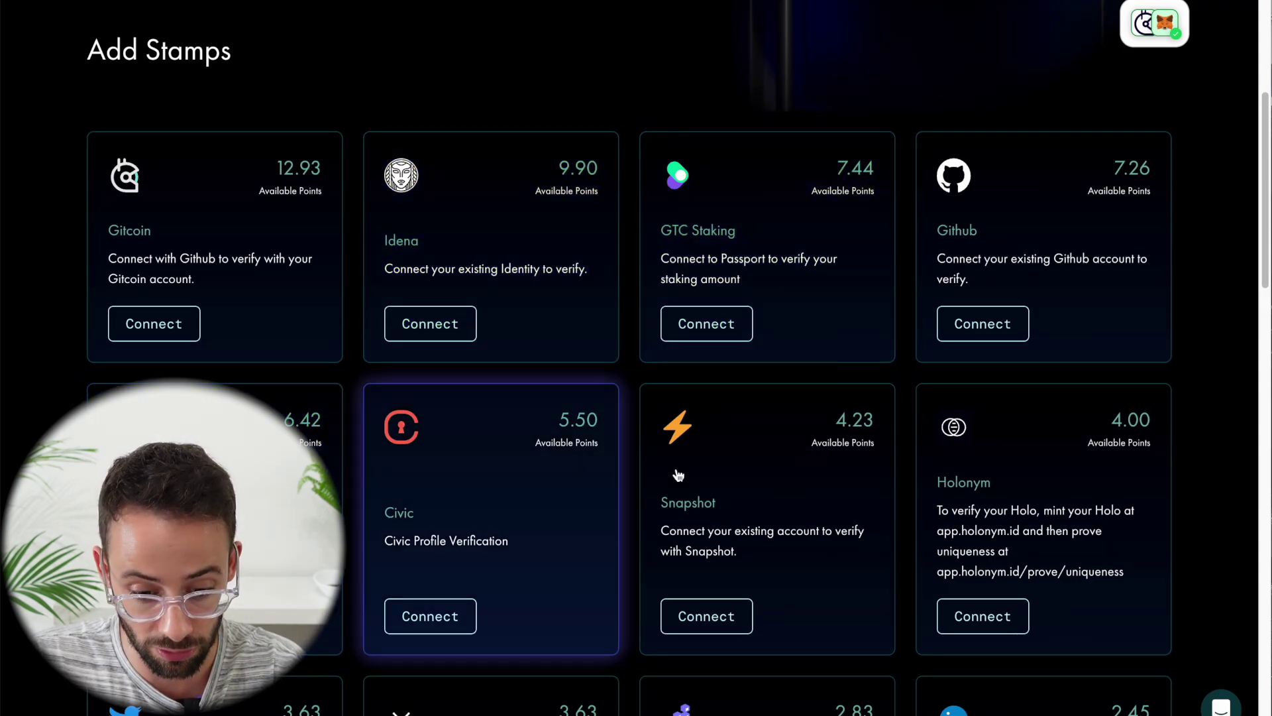
- View the Gitcoin stamp's details, then scroll to the collected stamps showing 7 of 26 valid
left_click(269, 258)
scroll(1062, 534, "down", 3)
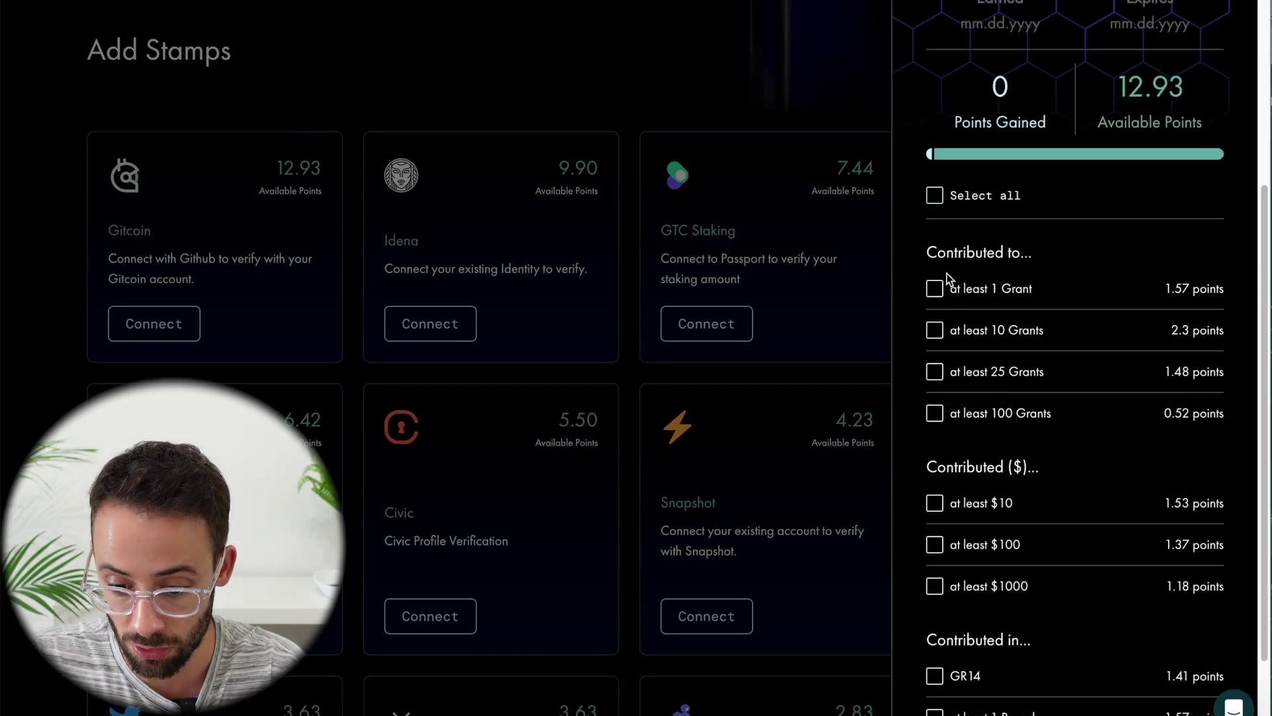
left_click(271, 247)
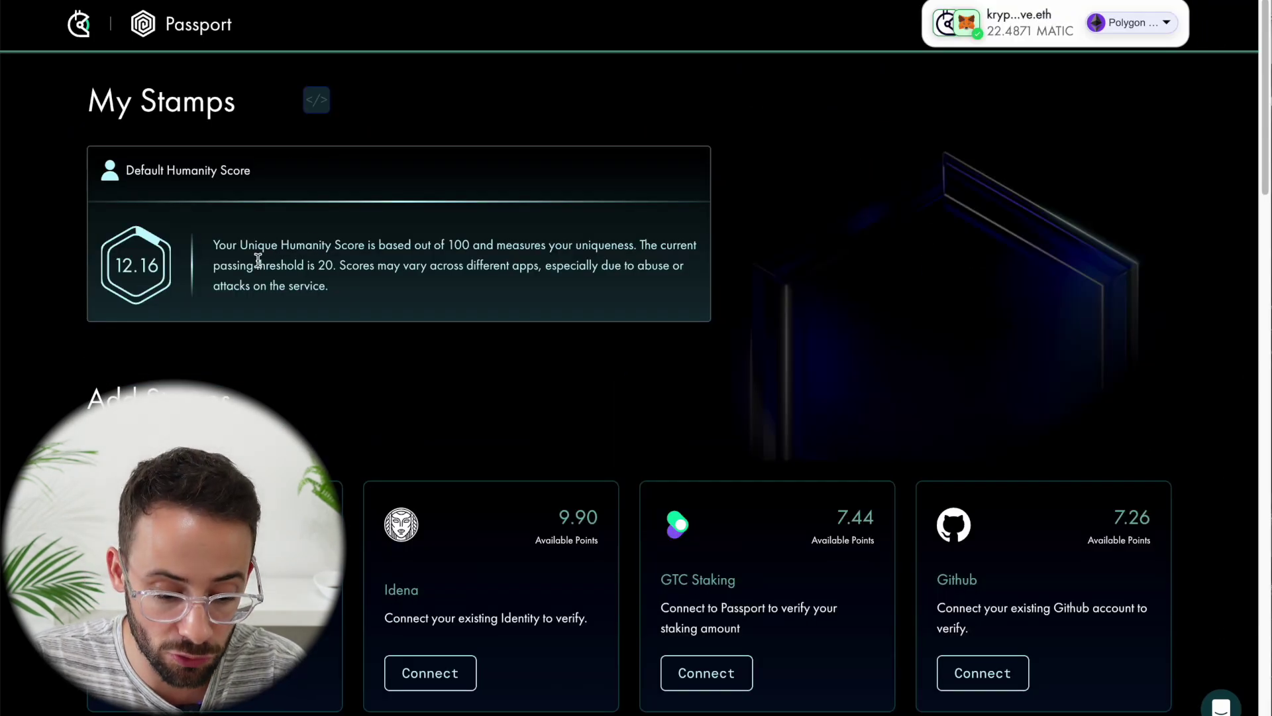
scroll(594, 370, "down", 3)
scroll(595, 371, "down", 20)
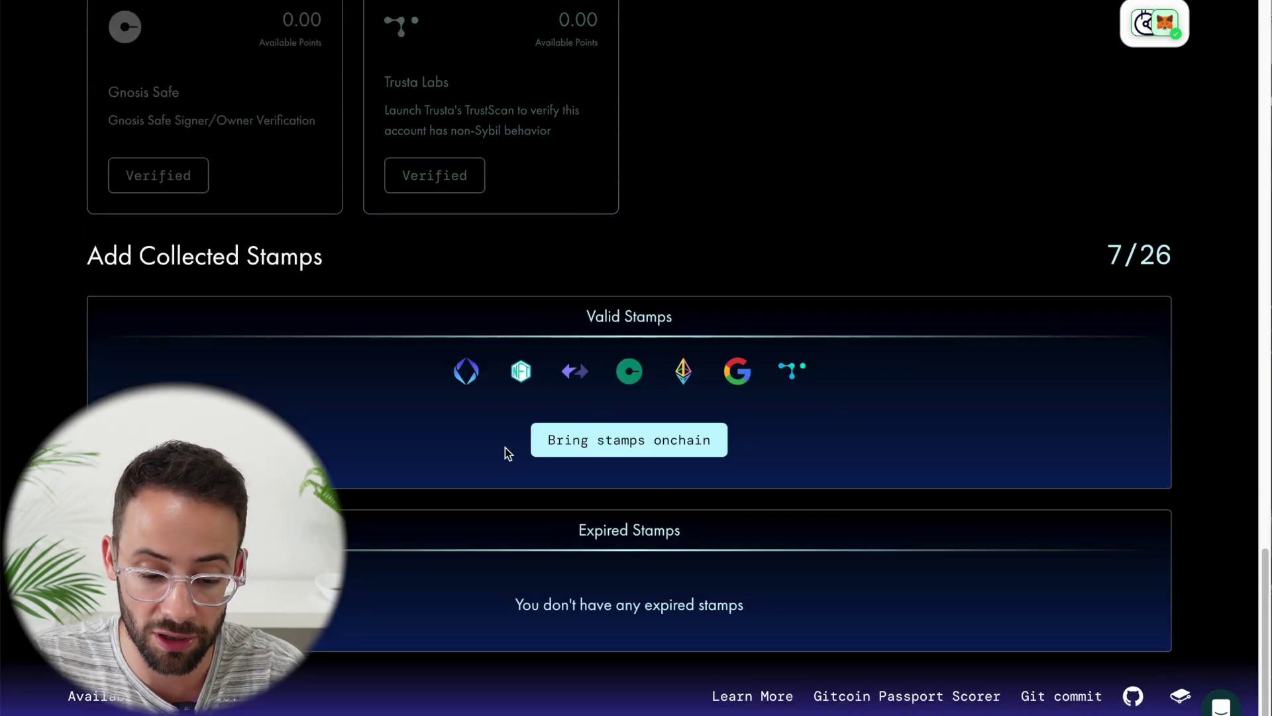
- Review the Optimism, Linea and PGN onchain minting options, then return to the stamp grid
left_click(612, 444)
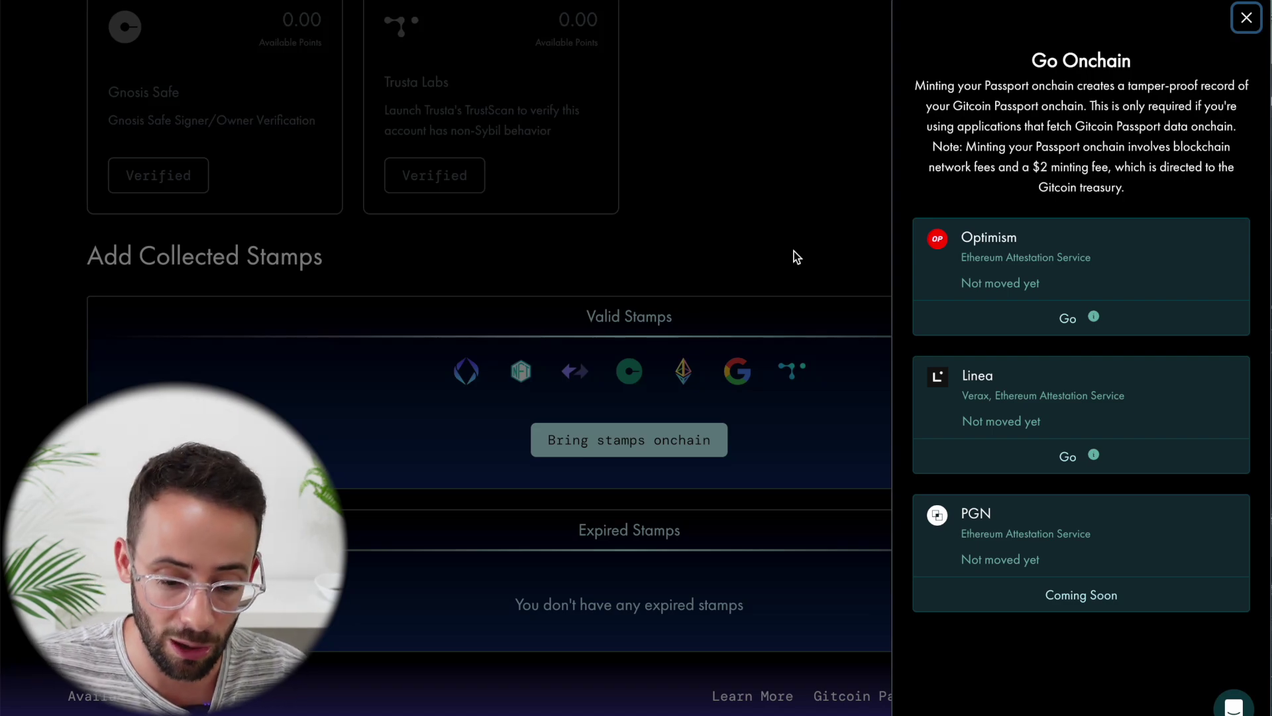
left_click(795, 256)
scroll(793, 258, "up", 10)
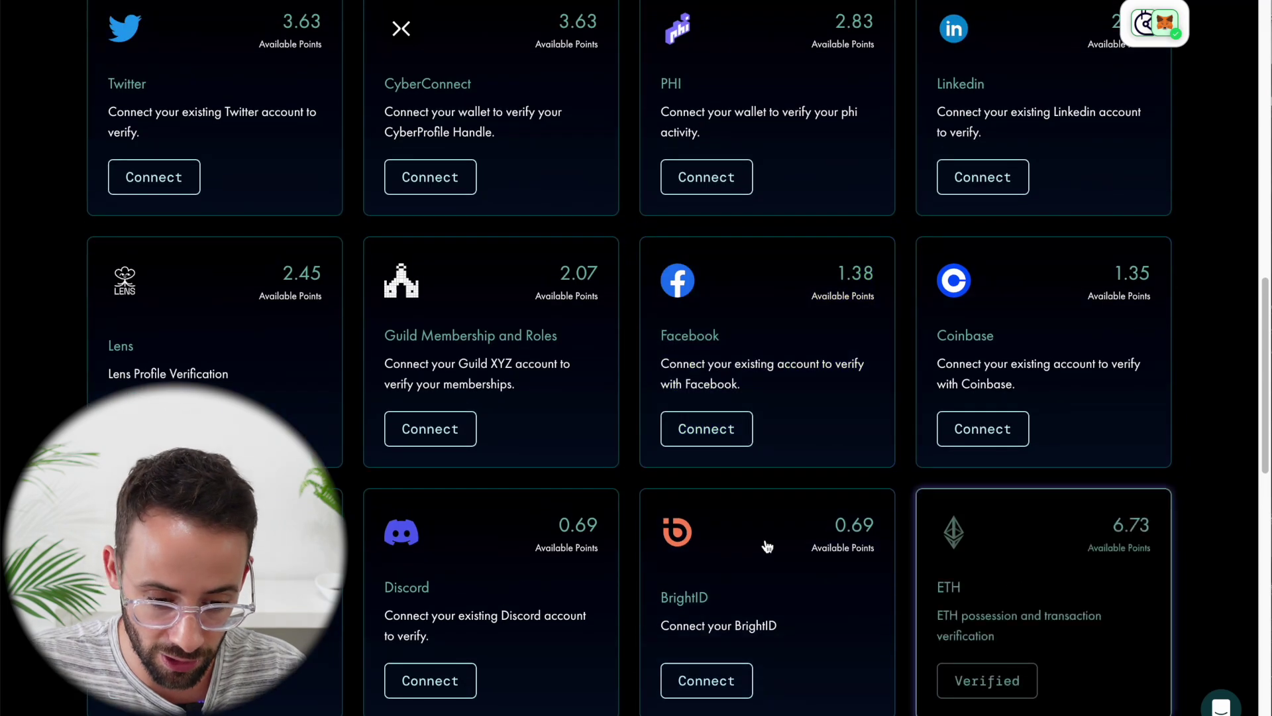
scroll(1050, 295, "up", 10)
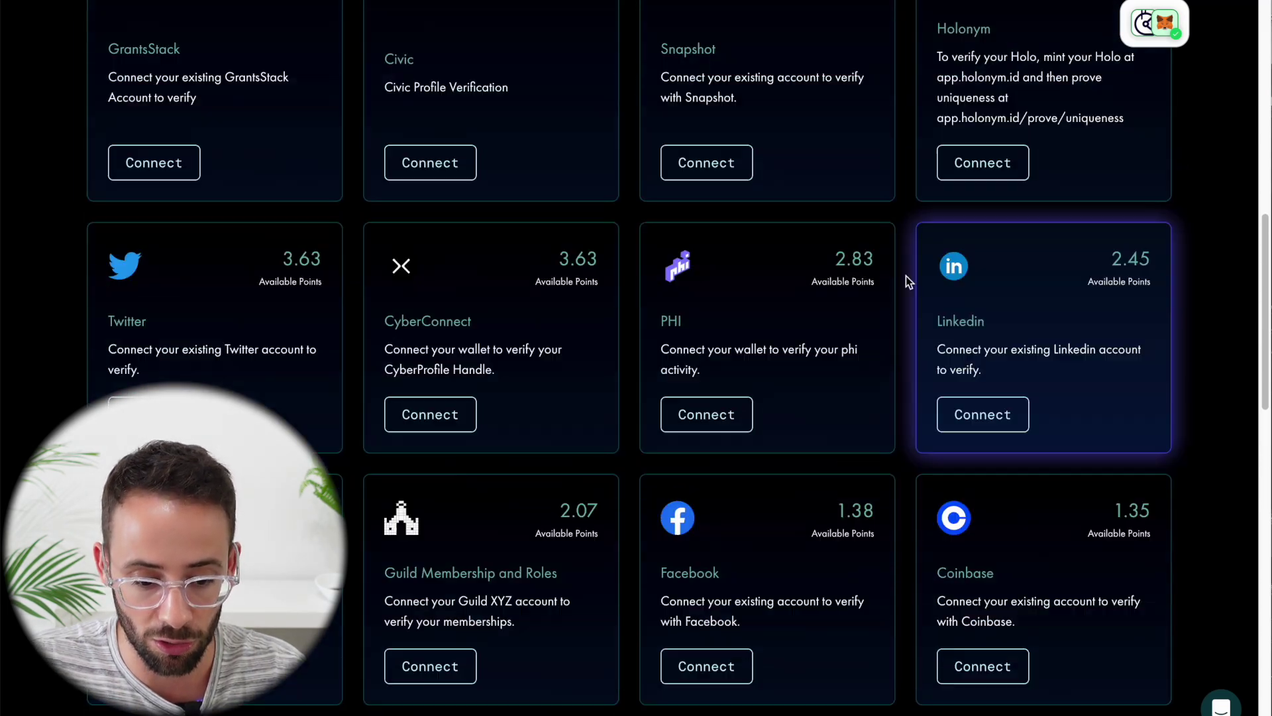